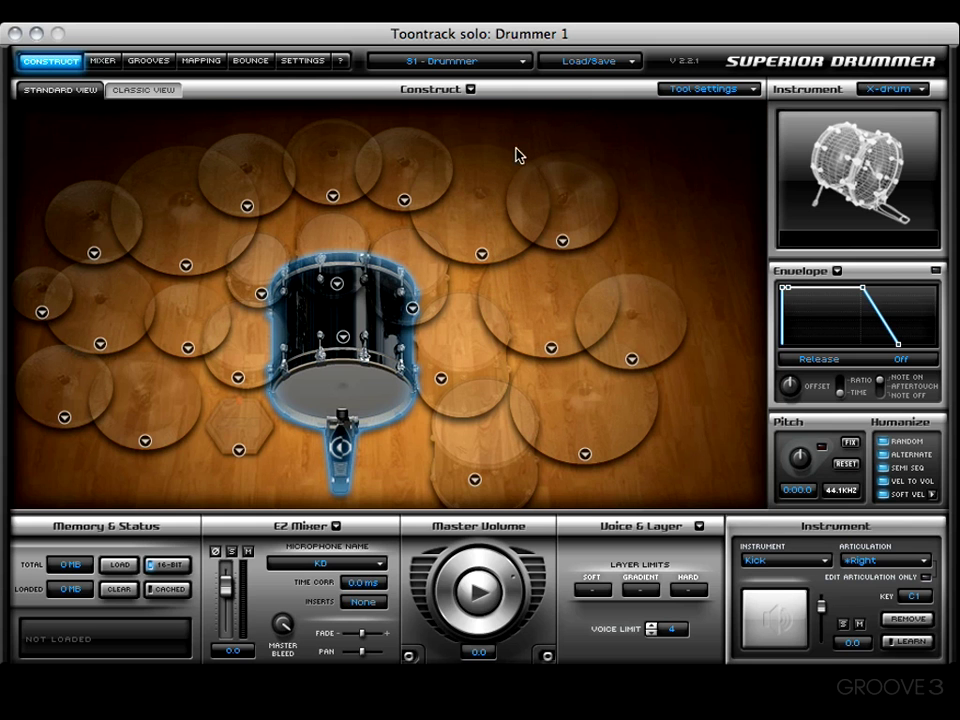
# Step: Check the kit preset list without changing kits, then go to the Settings page
pyautogui.click(505, 63)
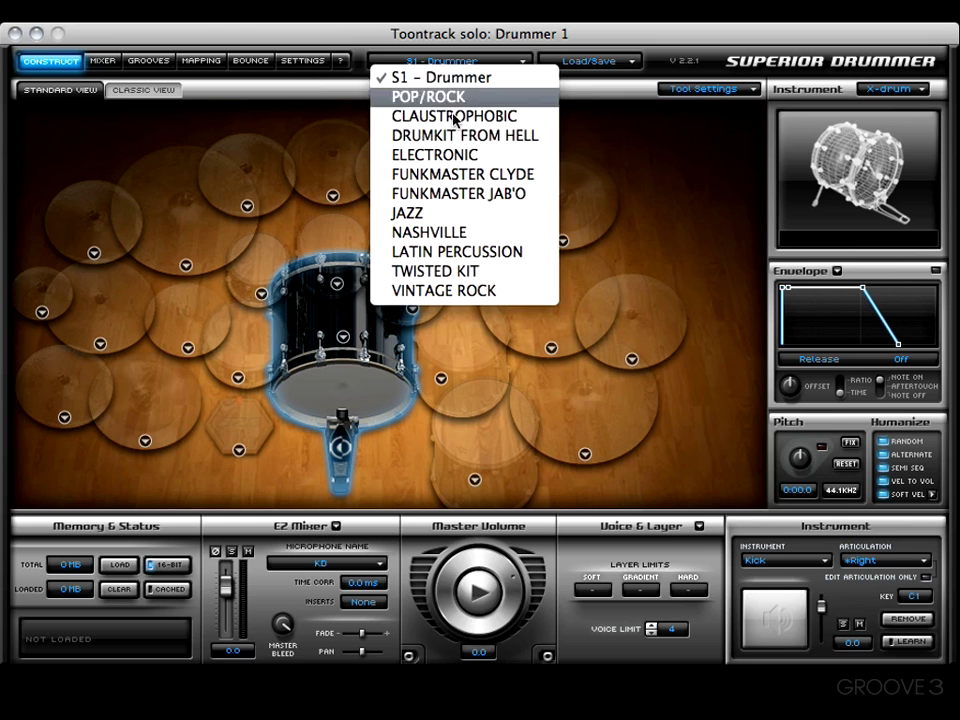
pyautogui.click(505, 340)
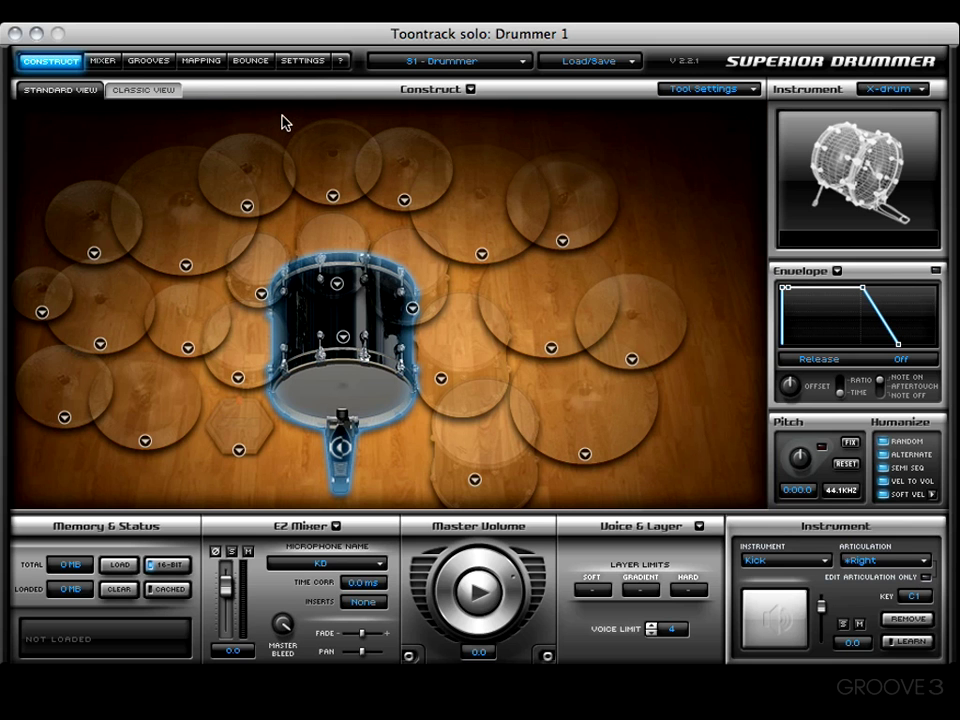
pyautogui.click(299, 64)
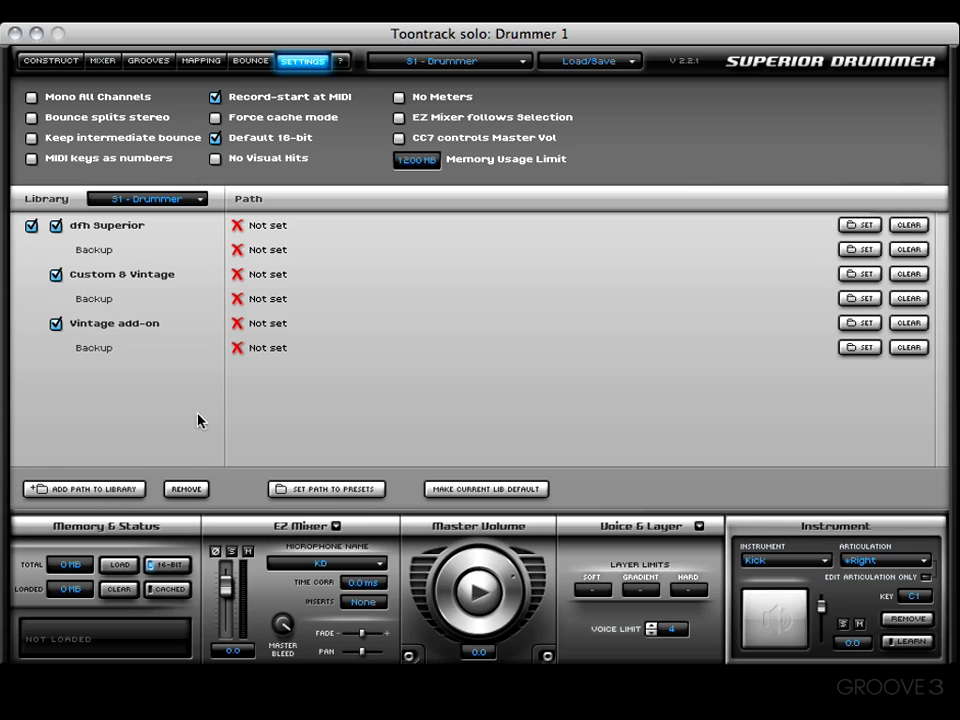
# Step: Add Audio/Superior 2/SL-Allaire as a new library path for N.Y. - ALLAIRE
pyautogui.click(96, 490)
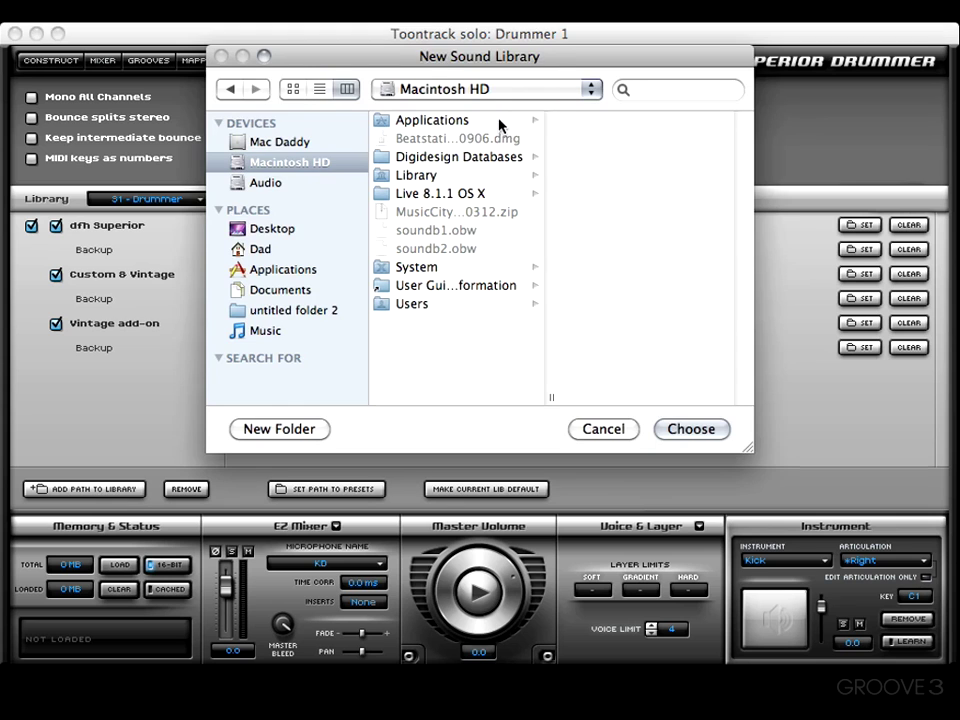
pyautogui.click(249, 188)
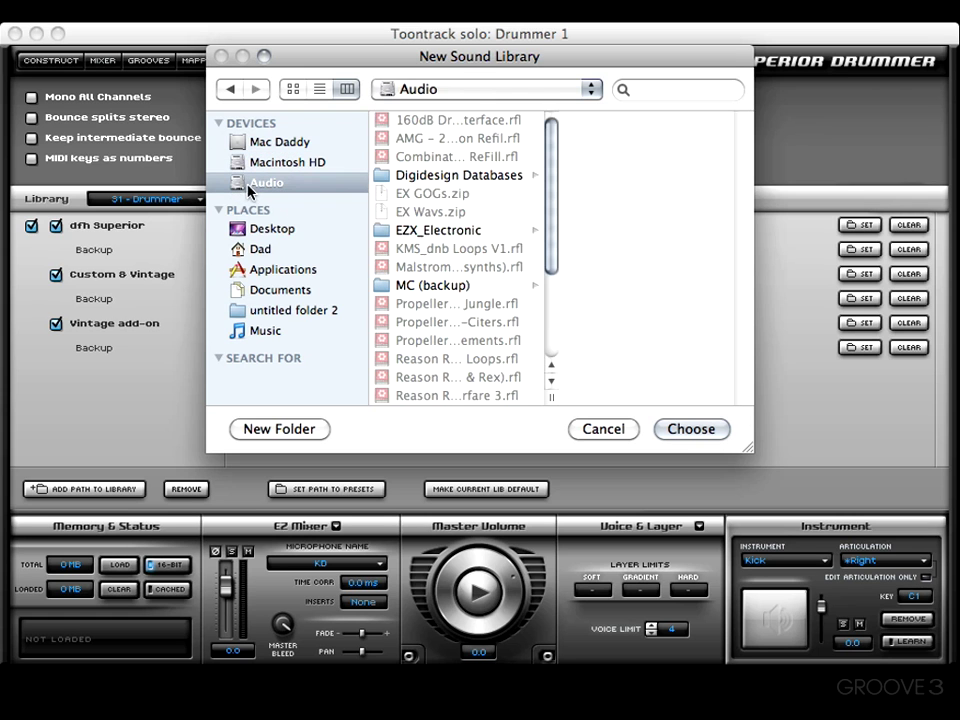
pyautogui.scroll(-5, 411, 212)
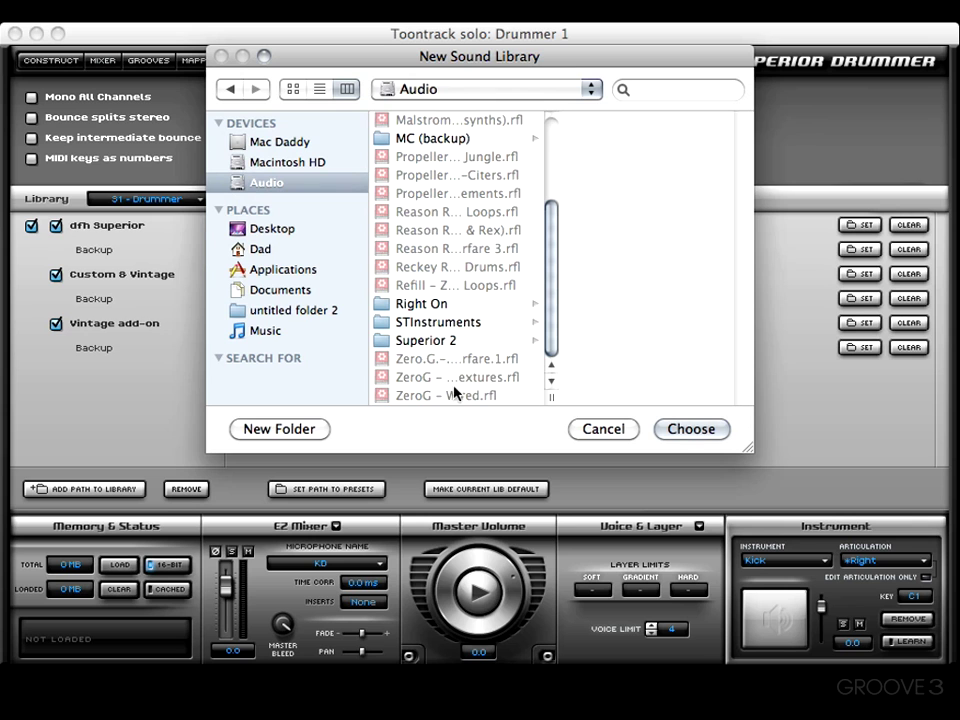
pyautogui.click(429, 341)
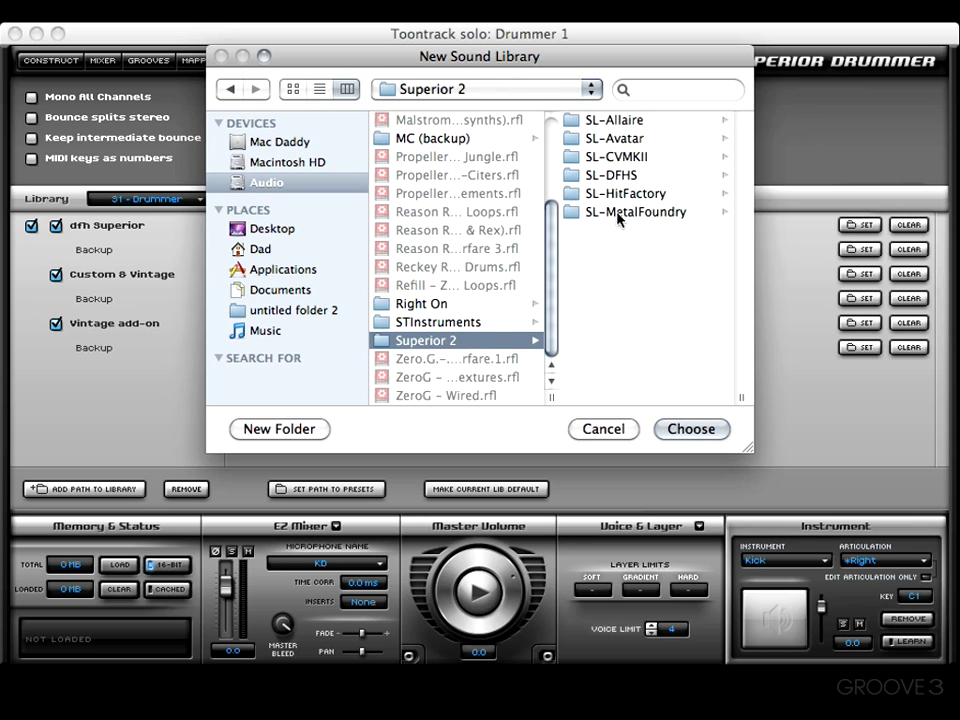
pyautogui.click(614, 120)
pyautogui.click(700, 430)
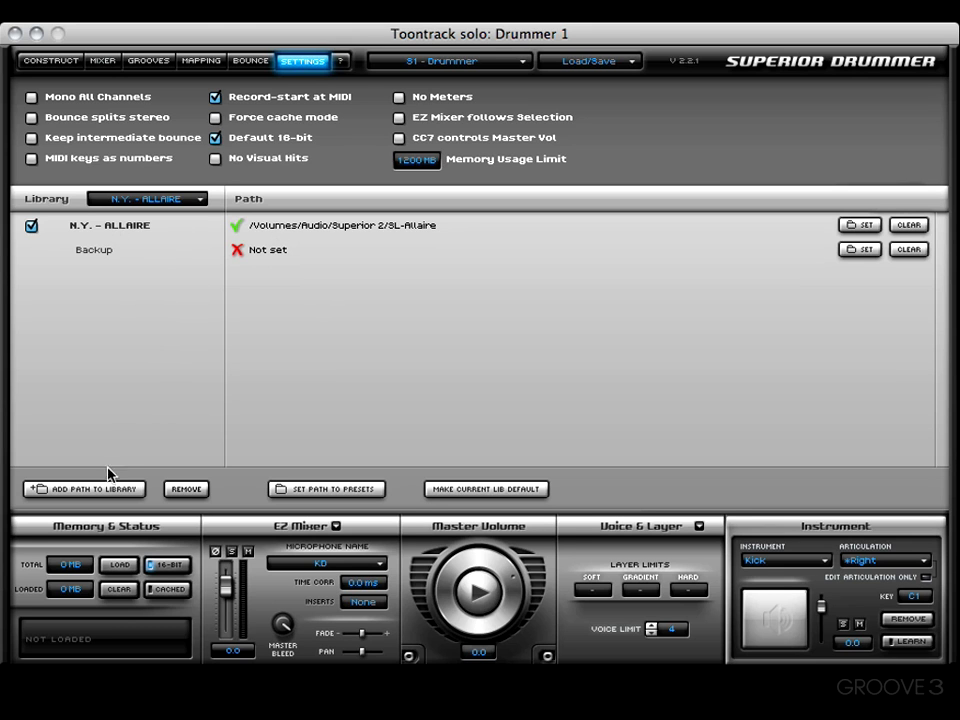
# Step: Add library paths for the SL-Avatar and SL-CVMKII folders in Audio/Superior 2
pyautogui.click(84, 489)
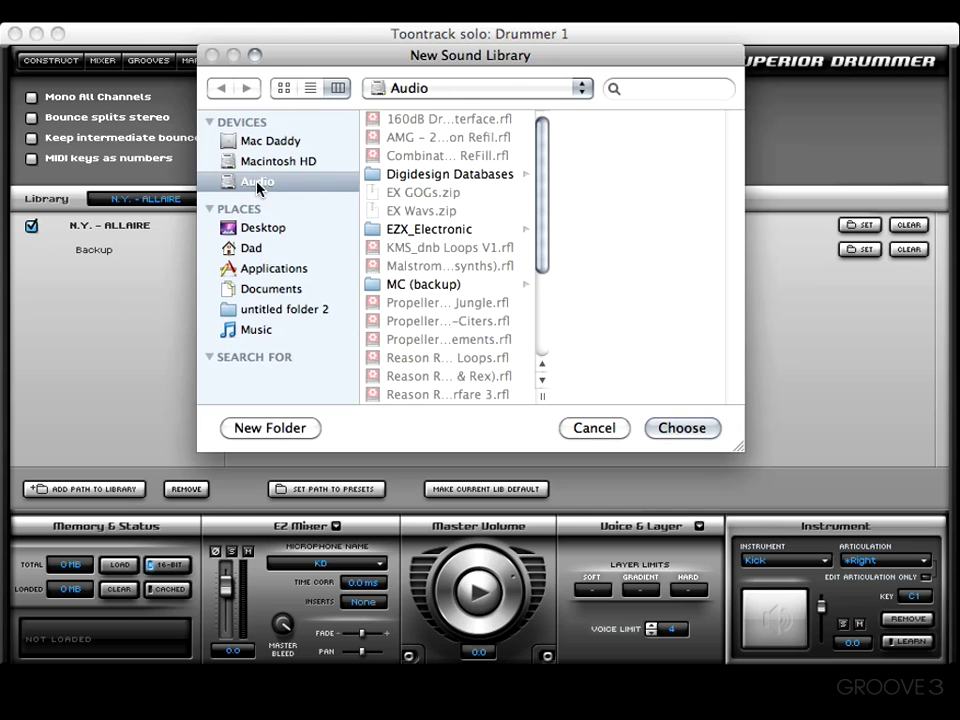
pyautogui.scroll(-4, 440, 225)
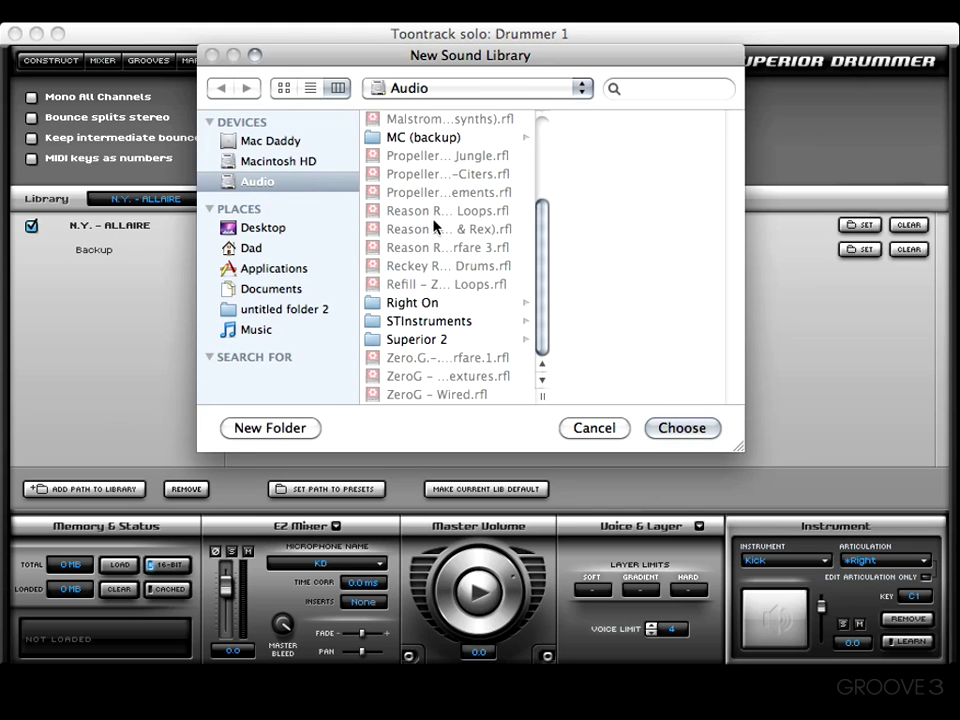
pyautogui.click(416, 345)
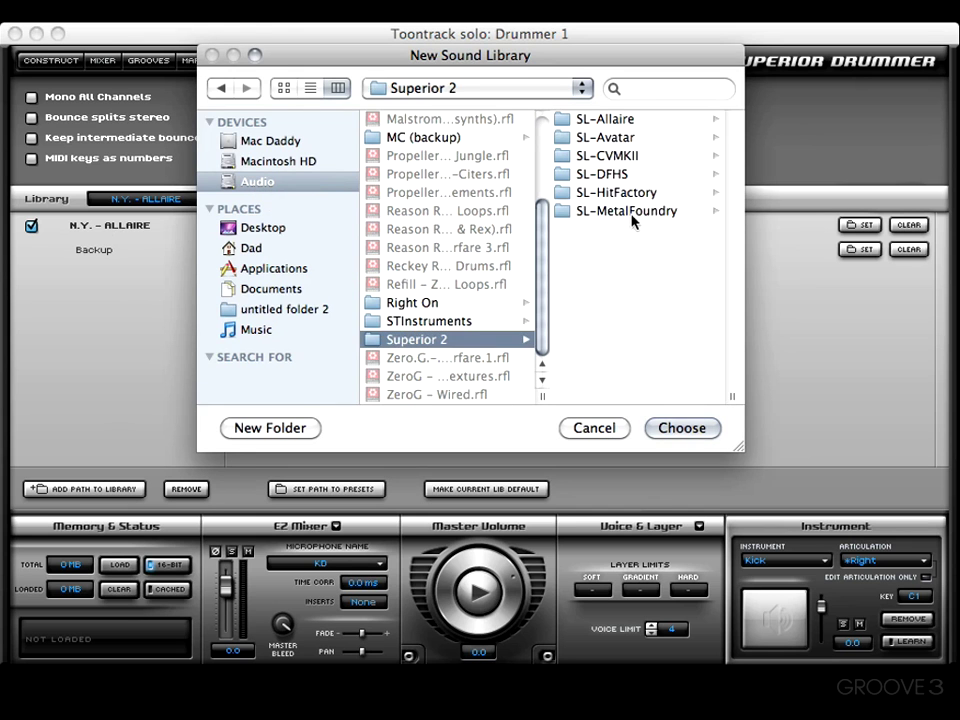
pyautogui.click(593, 139)
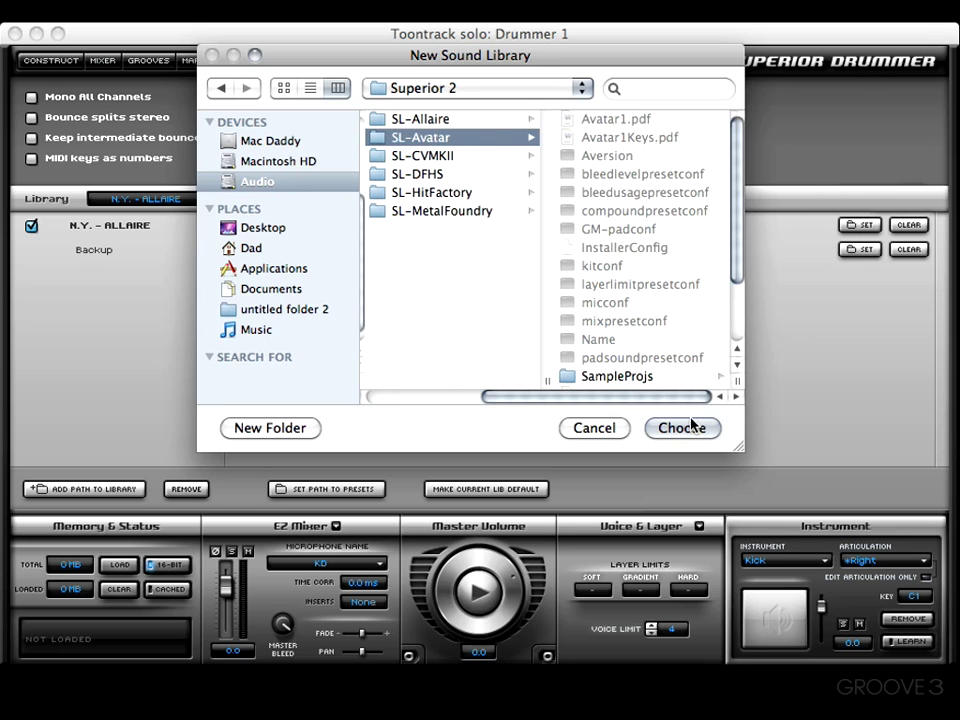
pyautogui.click(682, 428)
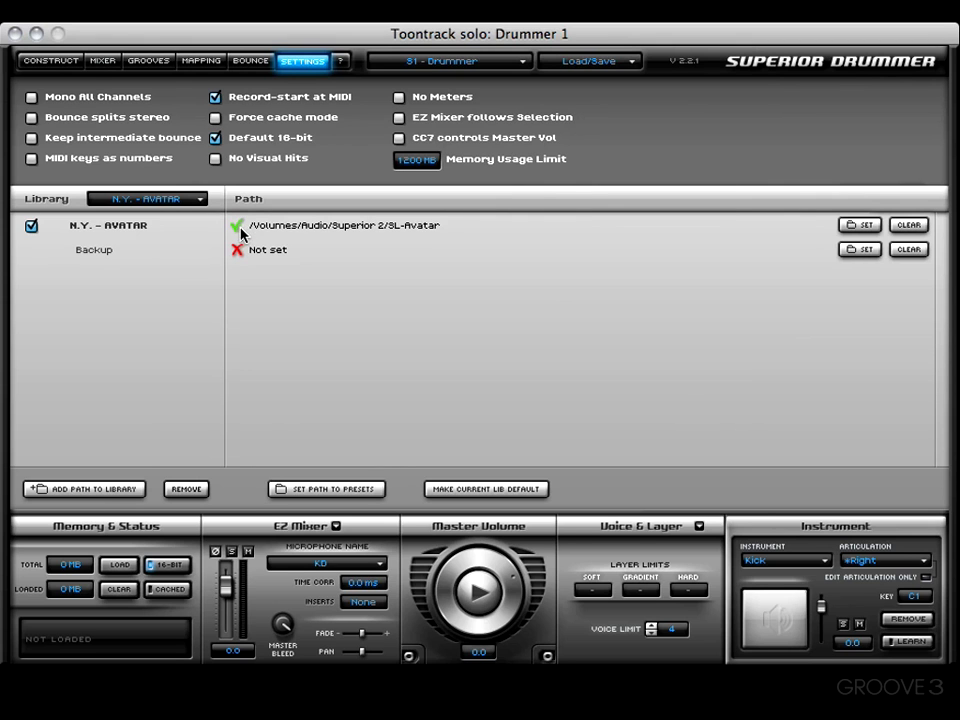
pyautogui.click(105, 490)
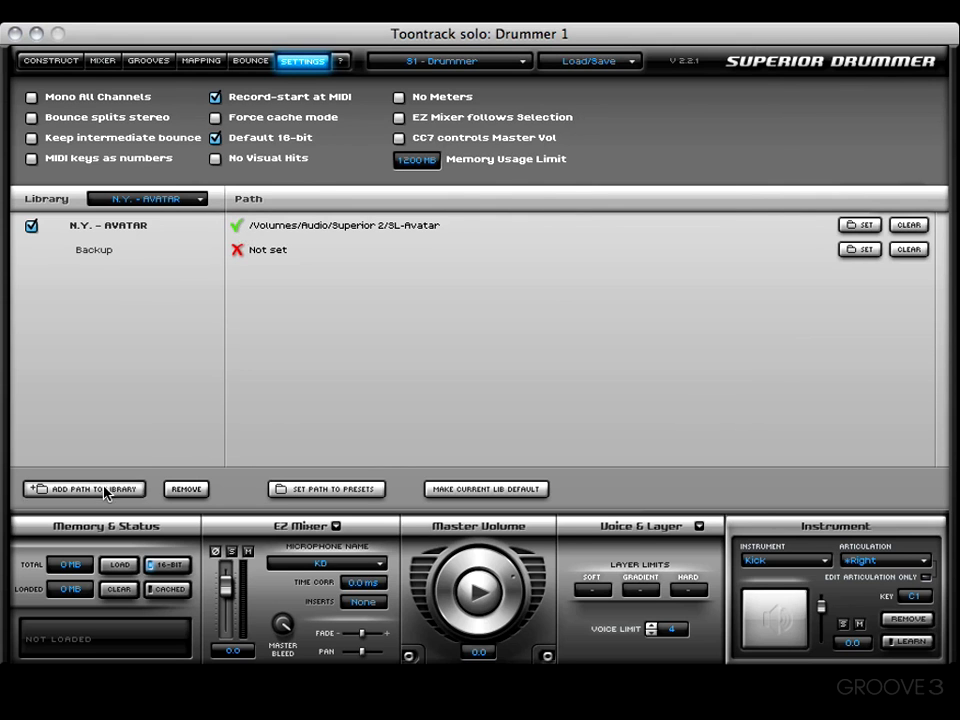
pyautogui.click(437, 341)
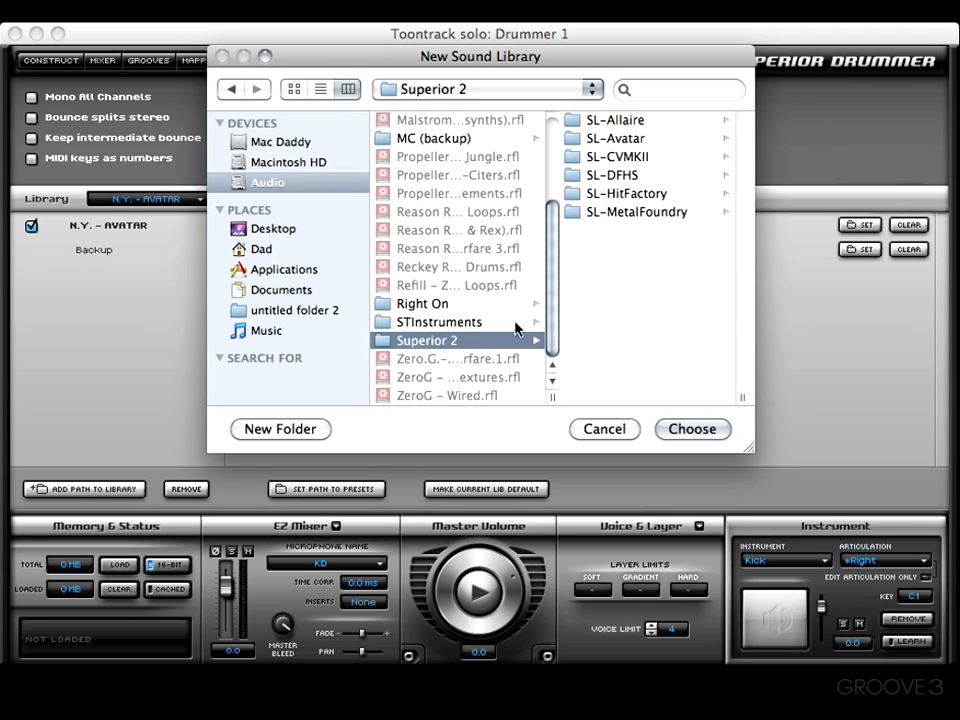
pyautogui.click(634, 155)
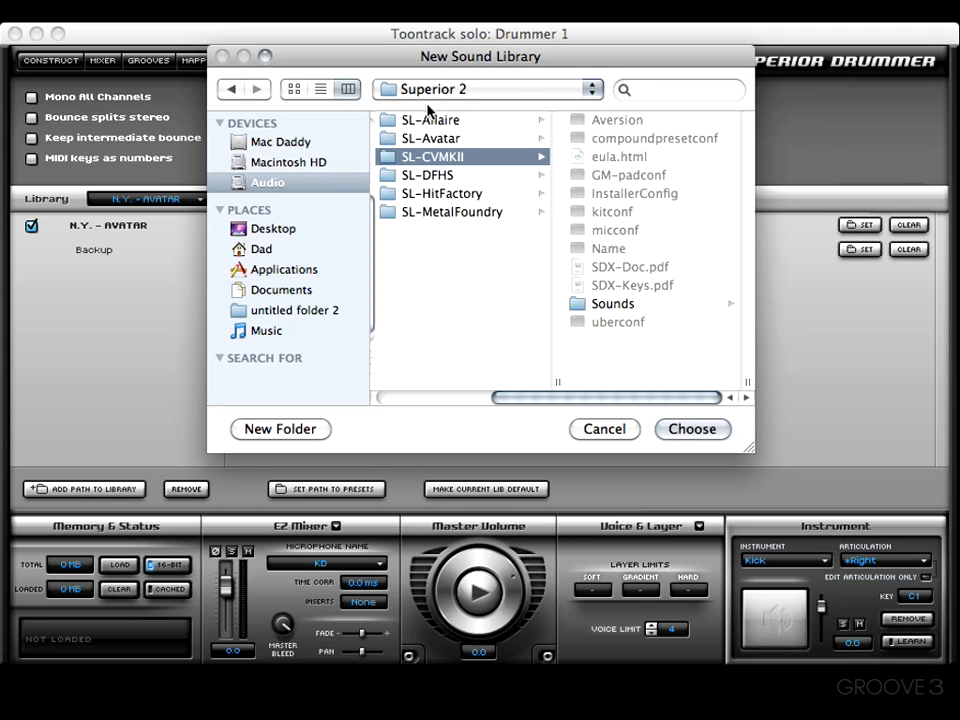
pyautogui.click(692, 429)
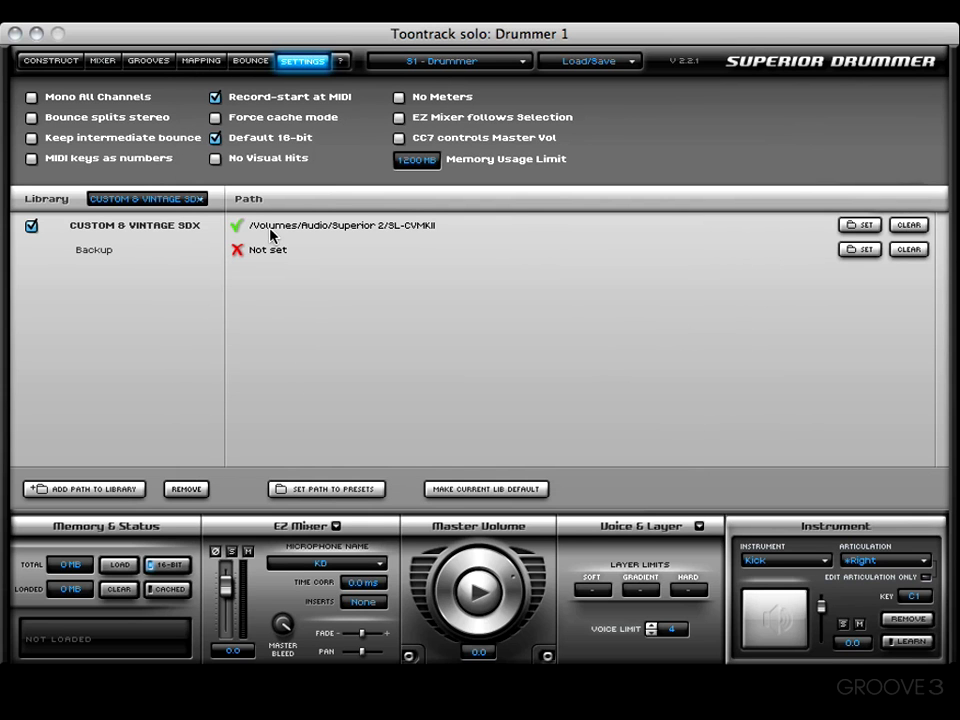
# Step: Add library paths for the SL-HitFactory and SL-MetalFoundry folders in Audio/Superior 2
pyautogui.click(86, 492)
pyautogui.scroll(-5, 435, 300)
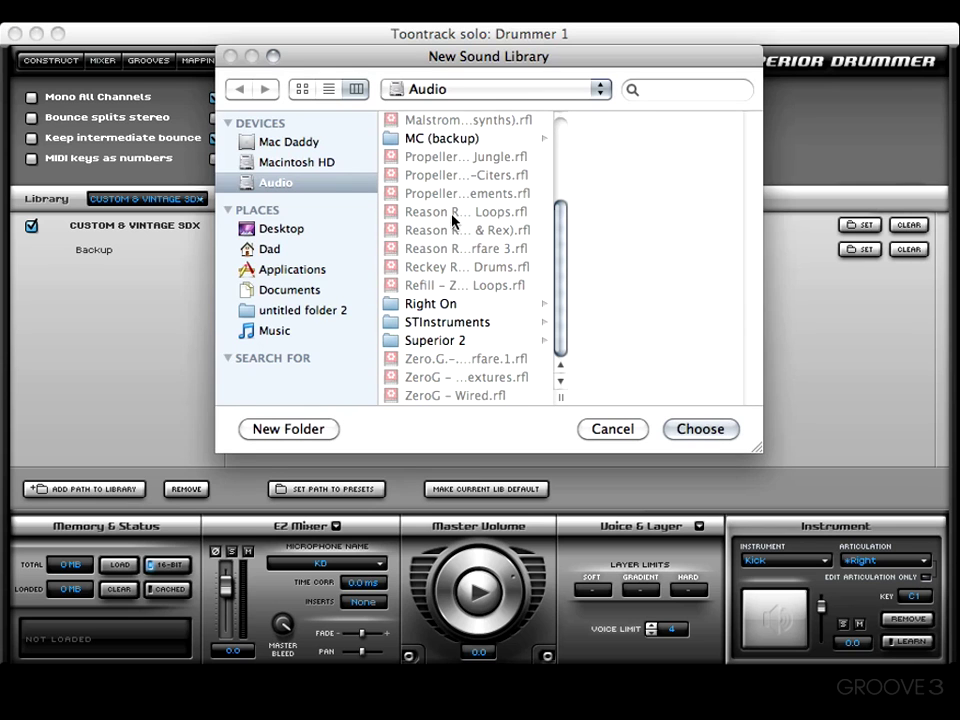
pyautogui.click(433, 341)
pyautogui.click(625, 192)
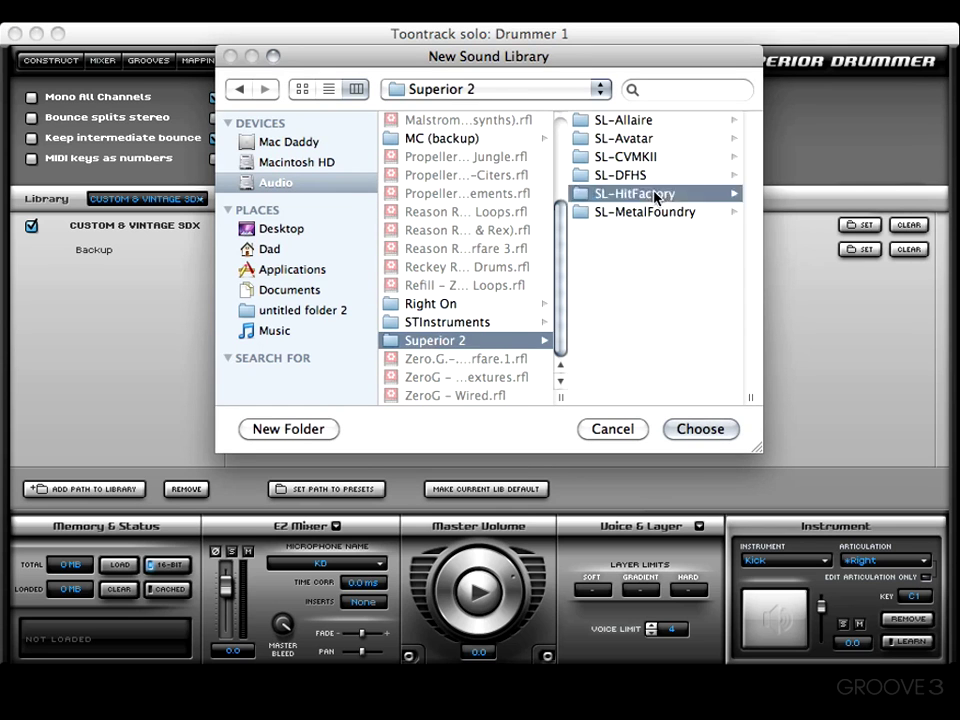
pyautogui.click(722, 429)
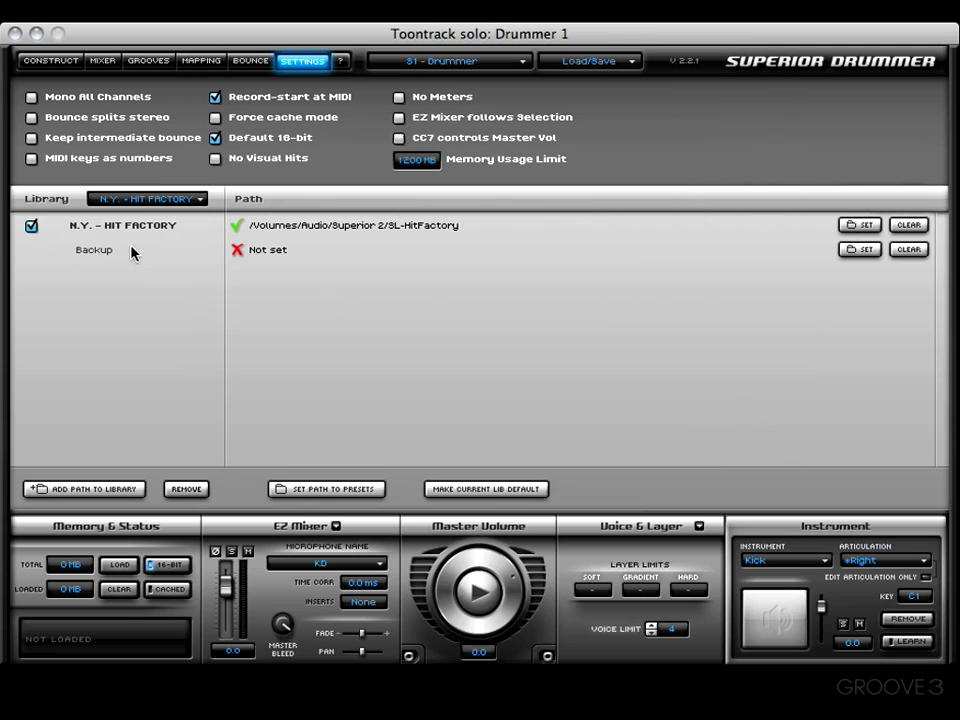
pyautogui.click(75, 491)
pyautogui.scroll(-5, 462, 258)
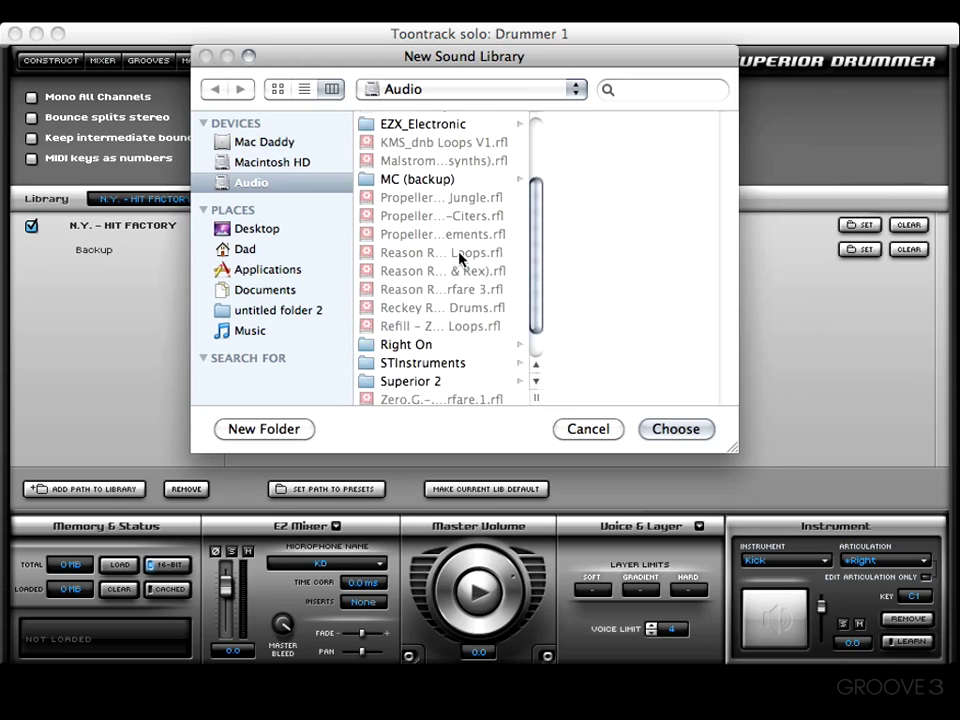
pyautogui.click(420, 340)
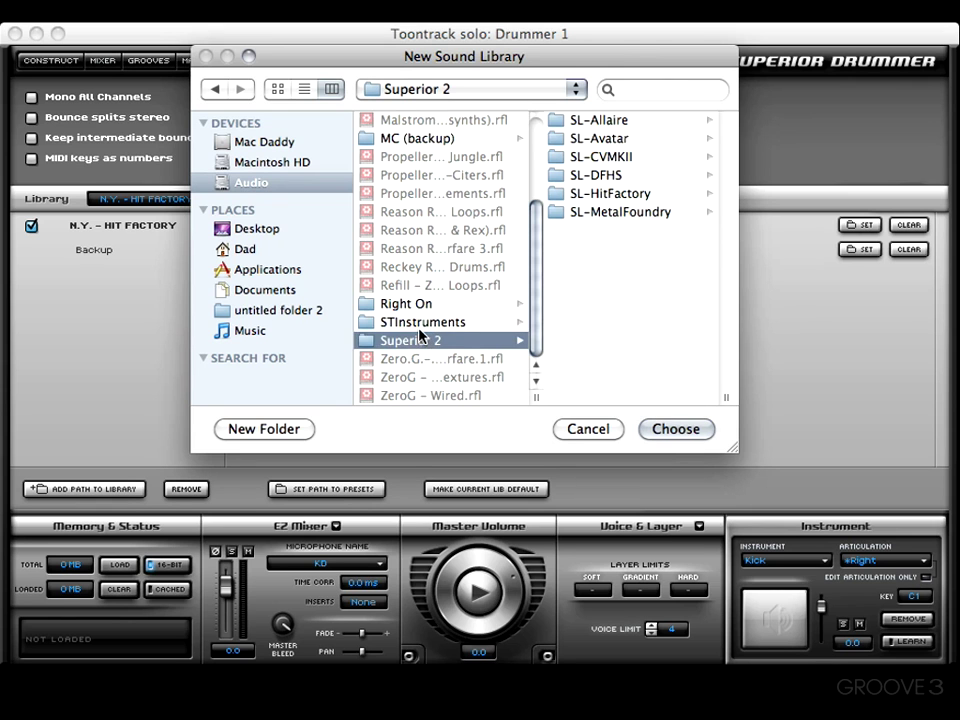
pyautogui.click(621, 218)
pyautogui.click(674, 429)
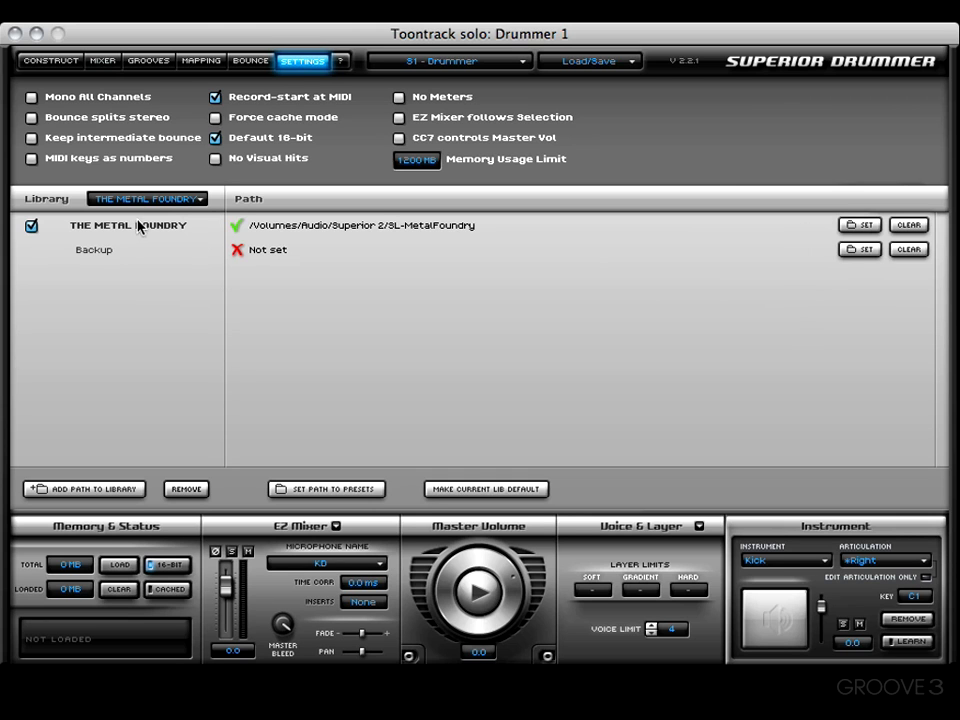
# Step: Select S1 - Drummer in the Library dropdown to show its dfh Superior, Custom & Vintage and Vintage add-on paths
pyautogui.click(116, 199)
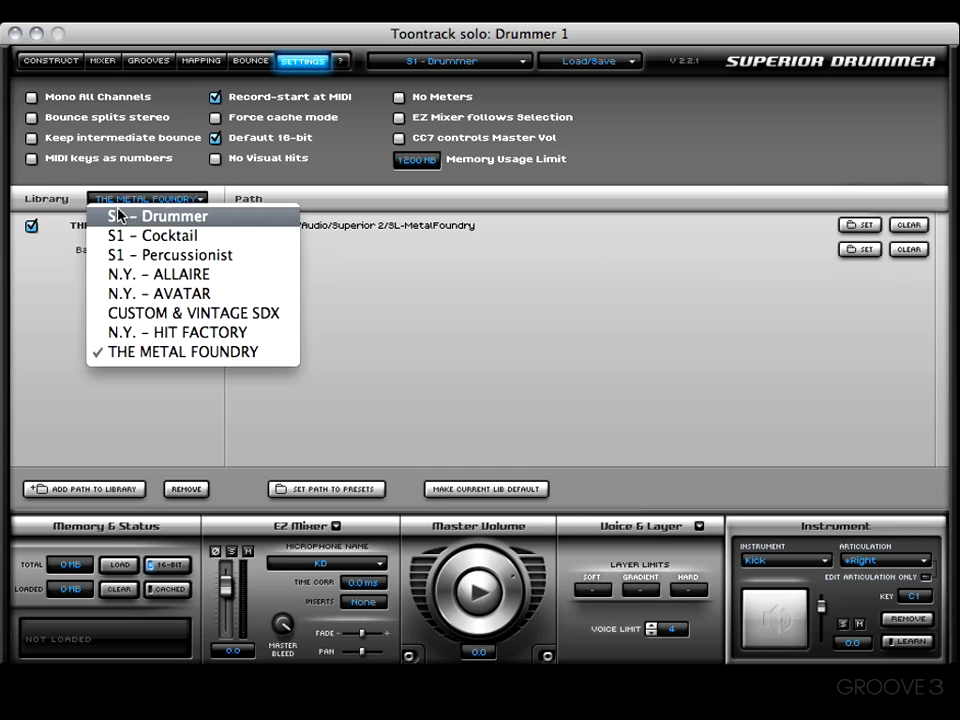
pyautogui.click(168, 218)
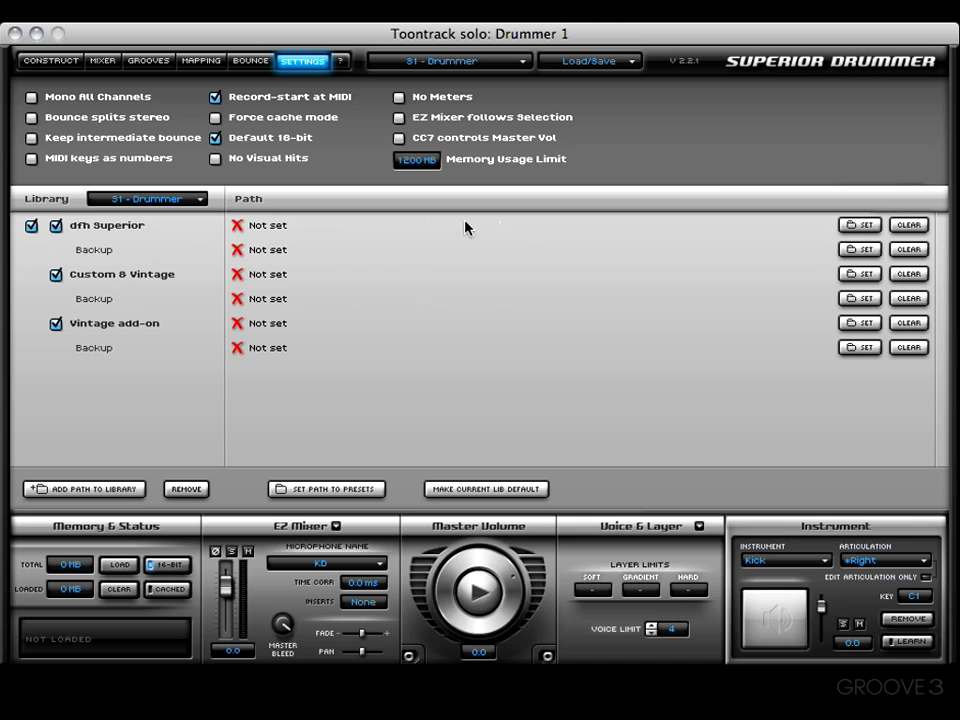
# Step: Point the dfh Superior path to the Audio/Superior 2/SL-DFHS folder
pyautogui.click(860, 226)
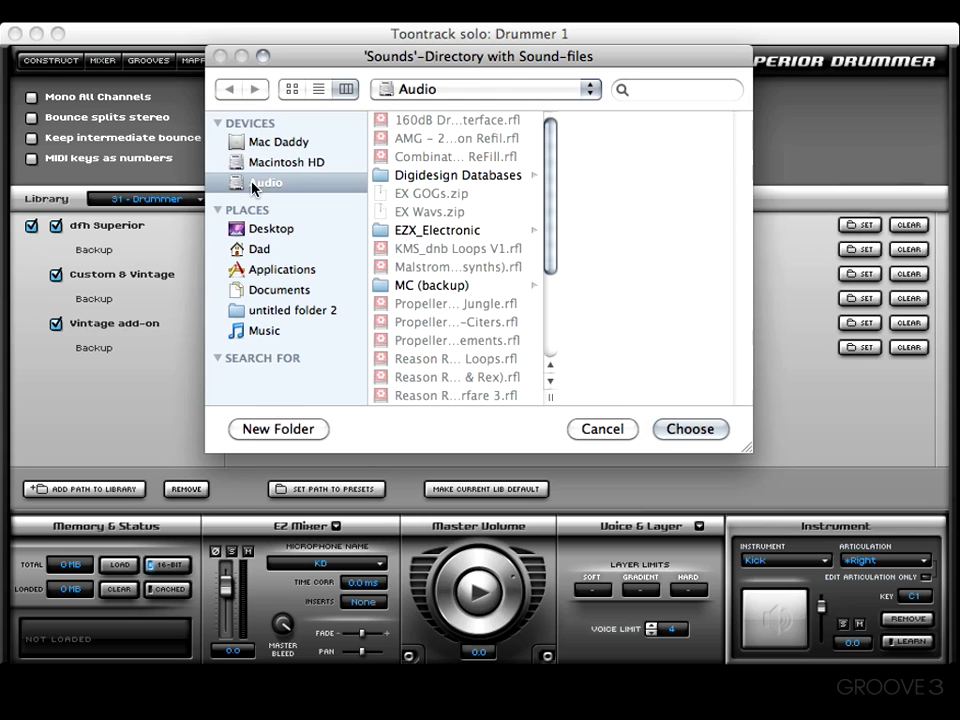
pyautogui.scroll(-3, 448, 192)
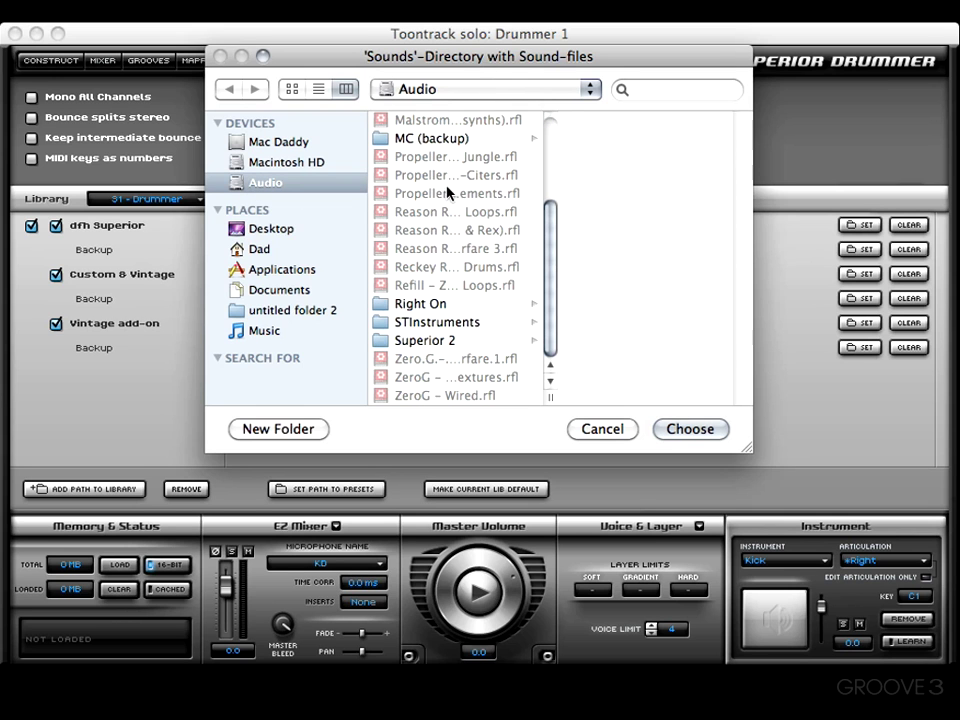
pyautogui.click(421, 342)
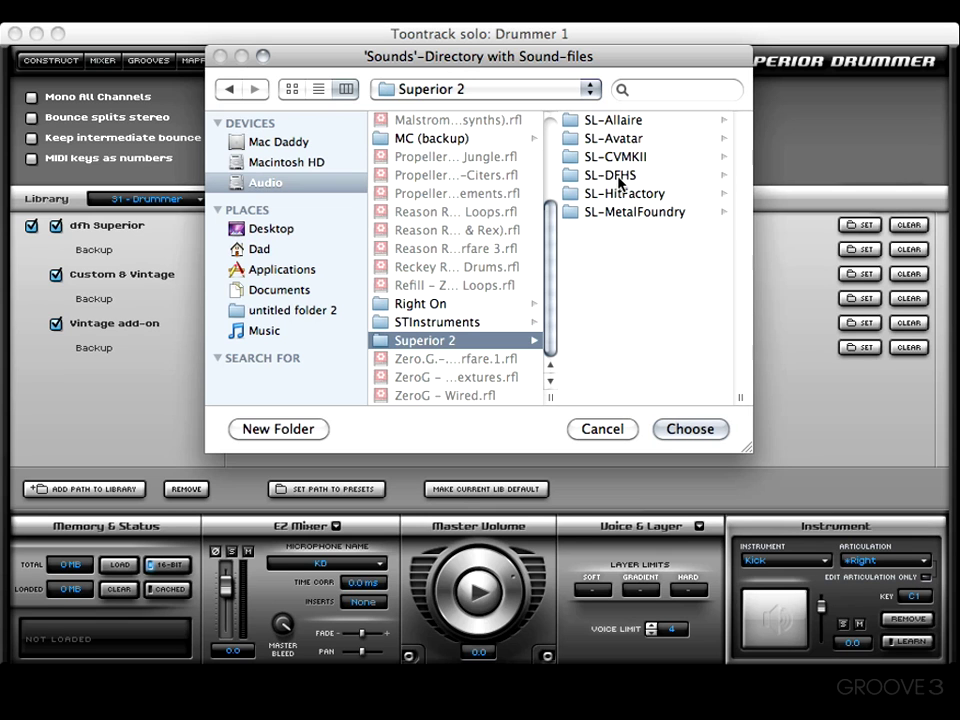
pyautogui.click(614, 175)
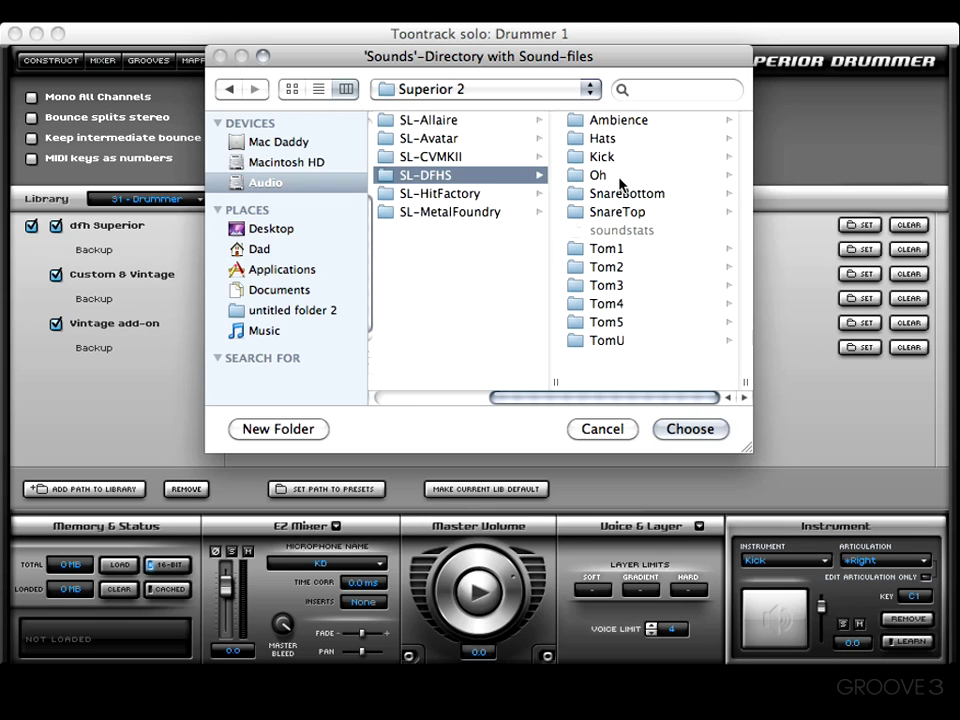
pyautogui.click(688, 429)
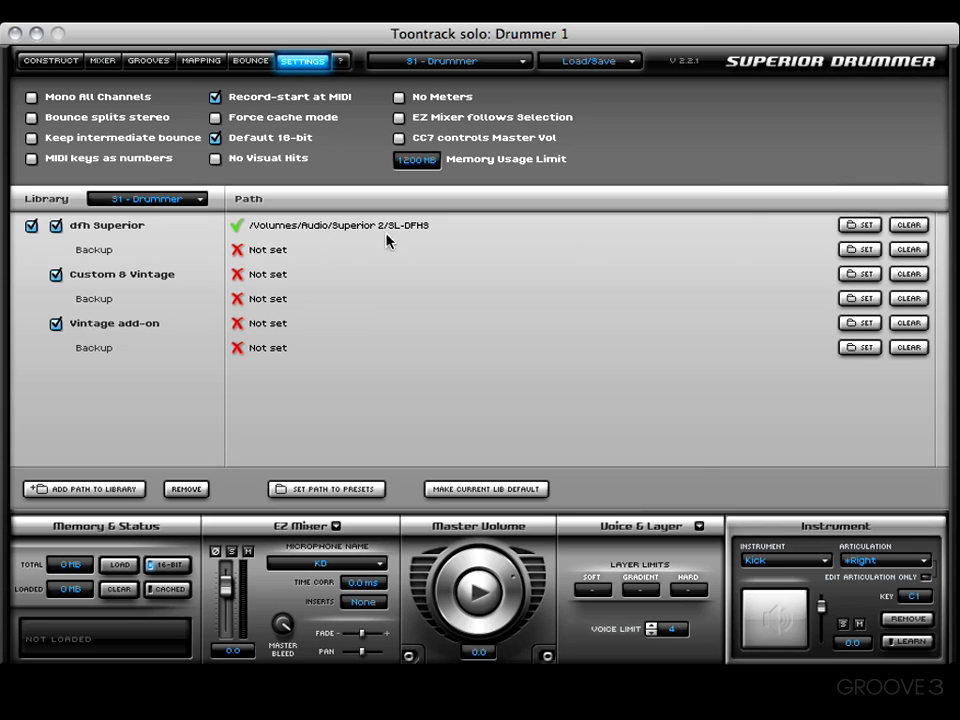
pyautogui.click(908, 225)
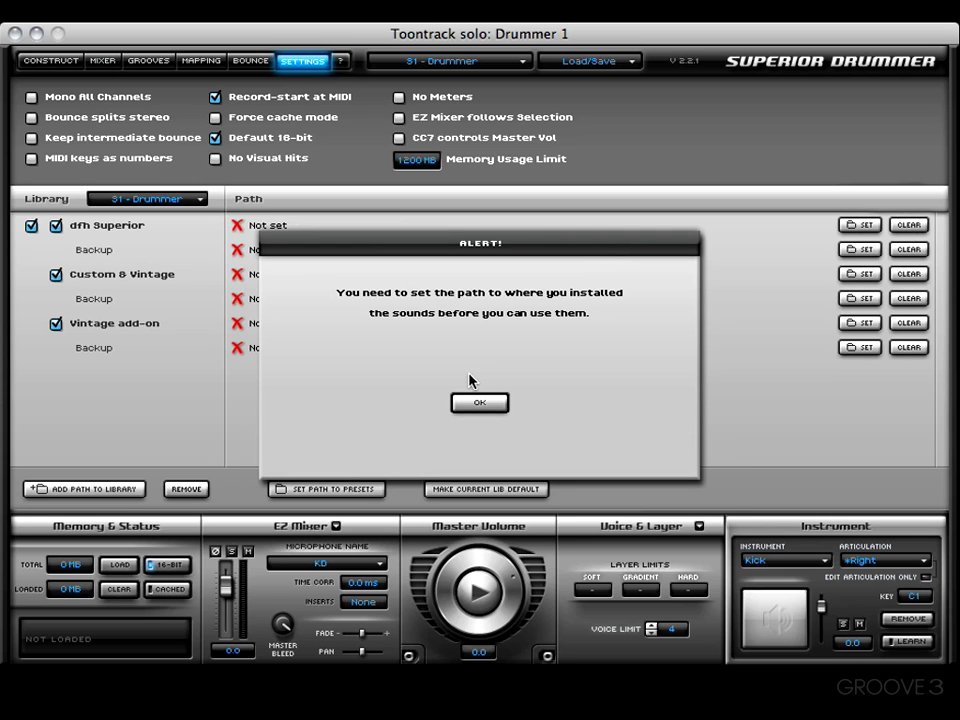
pyautogui.click(479, 402)
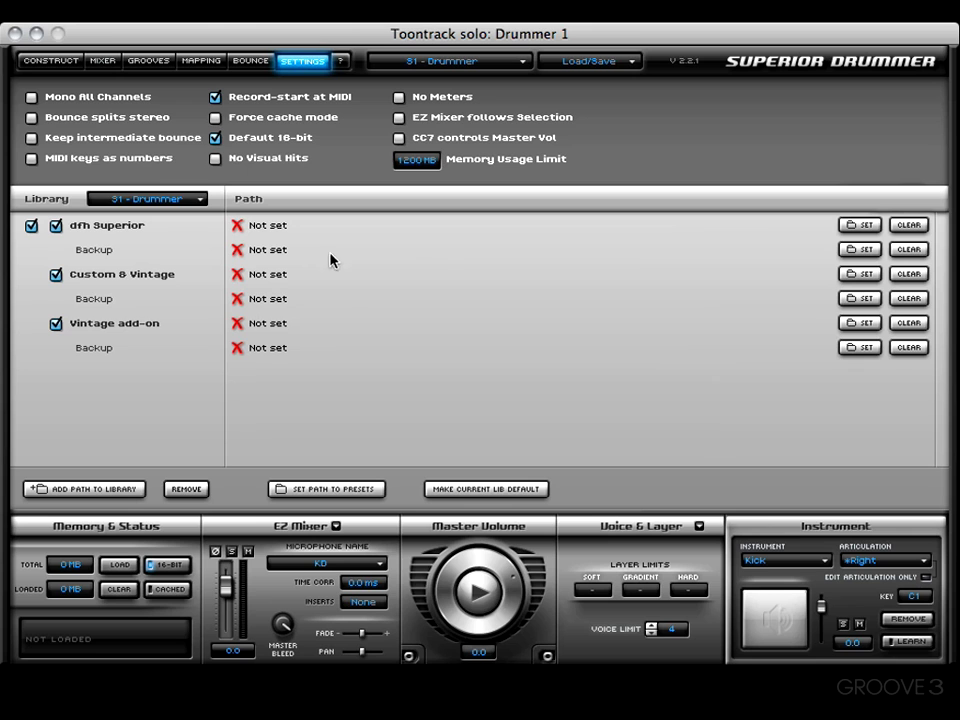
pyautogui.click(866, 226)
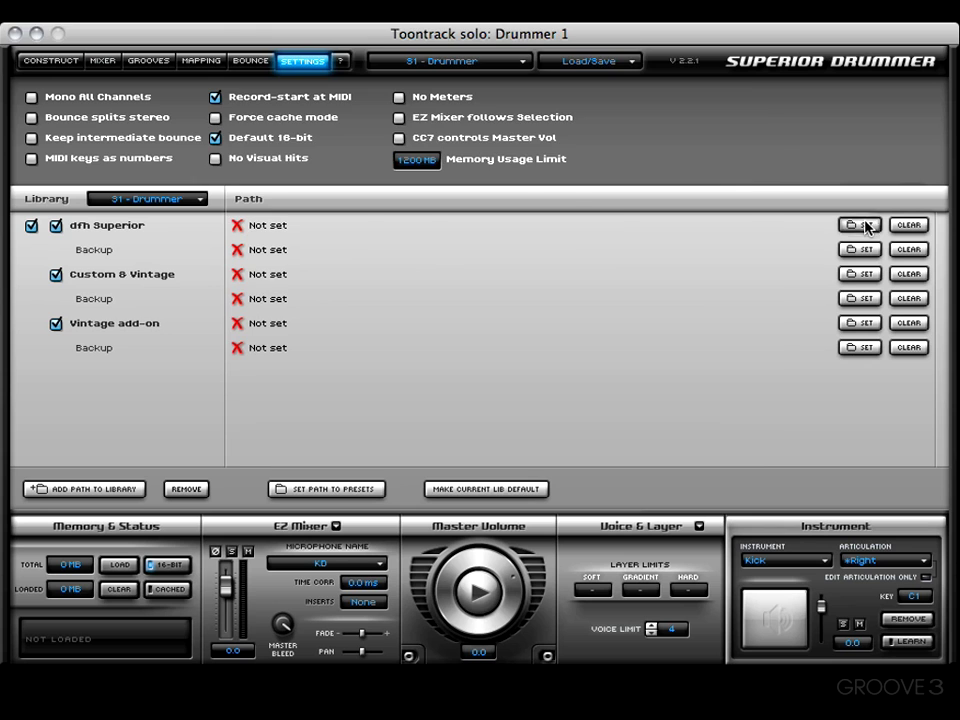
pyautogui.scroll(-3, 430, 268)
pyautogui.click(424, 340)
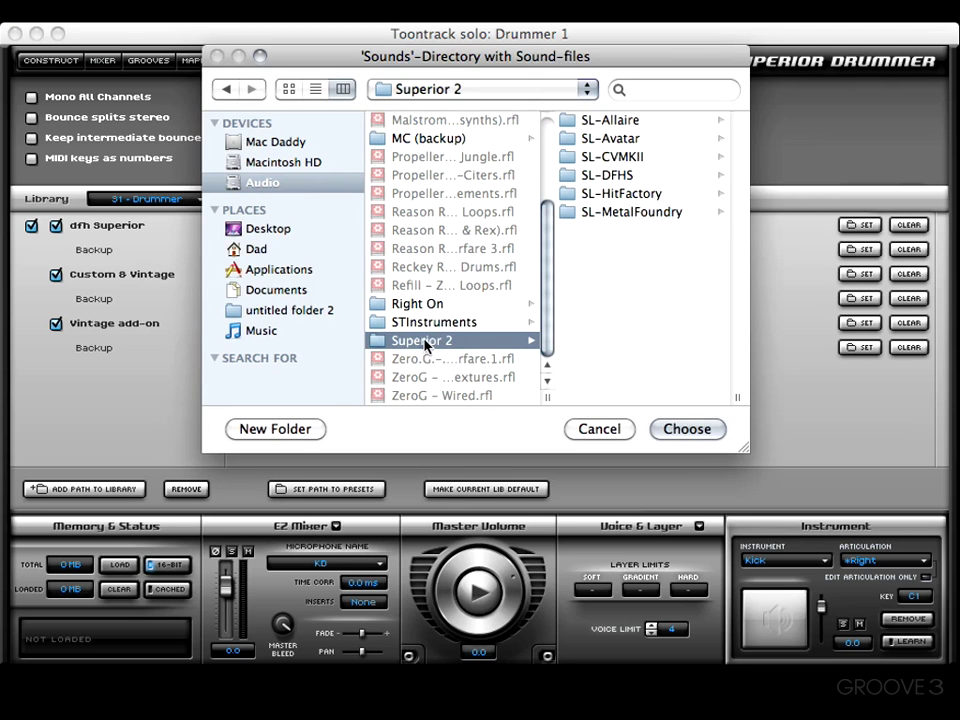
pyautogui.click(597, 170)
pyautogui.click(680, 434)
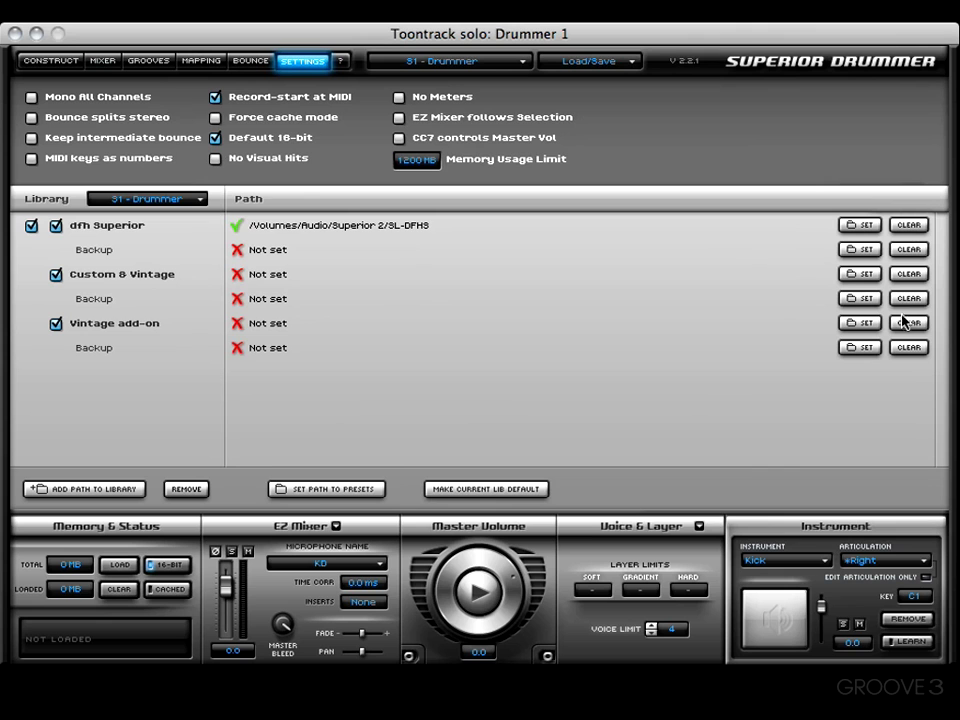
pyautogui.click(195, 199)
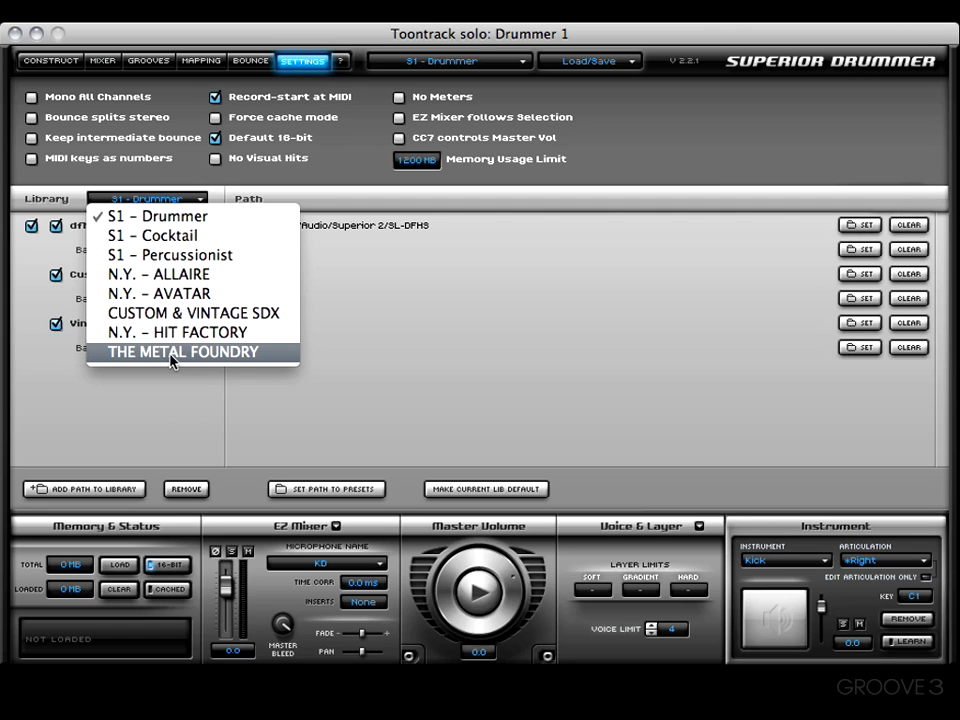
# Step: Select THE METAL FOUNDRY library, then cancel its removal so it stays kept
pyautogui.click(173, 352)
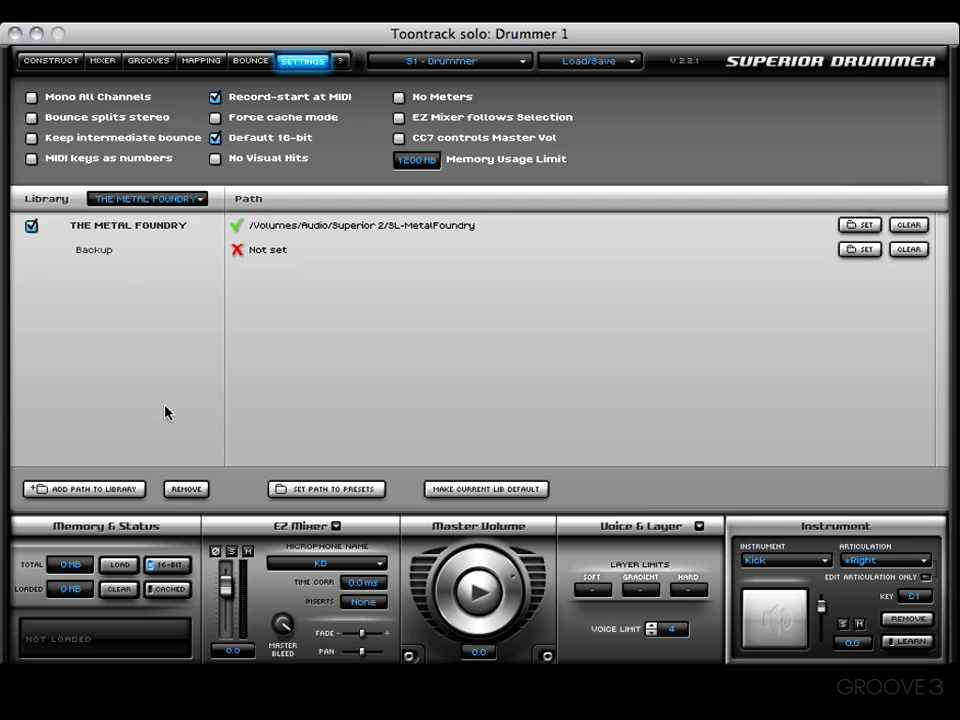
pyautogui.click(184, 490)
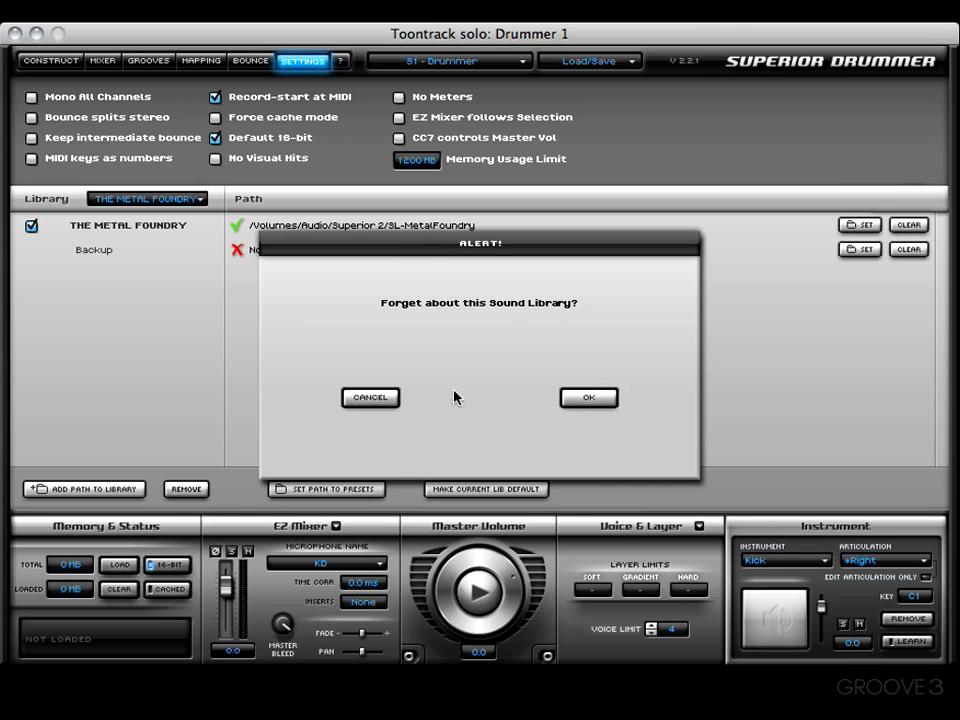
pyautogui.click(370, 398)
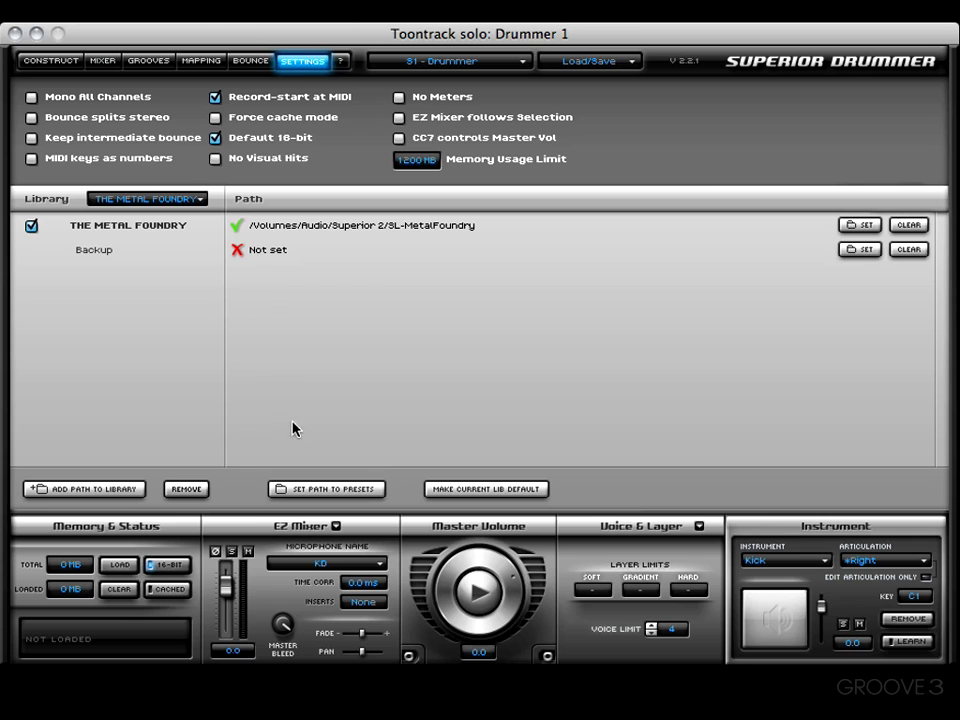
# Step: Set Desktop/Kewl PreSets For S2 as the presets folder and return to the Construct page
pyautogui.click(327, 489)
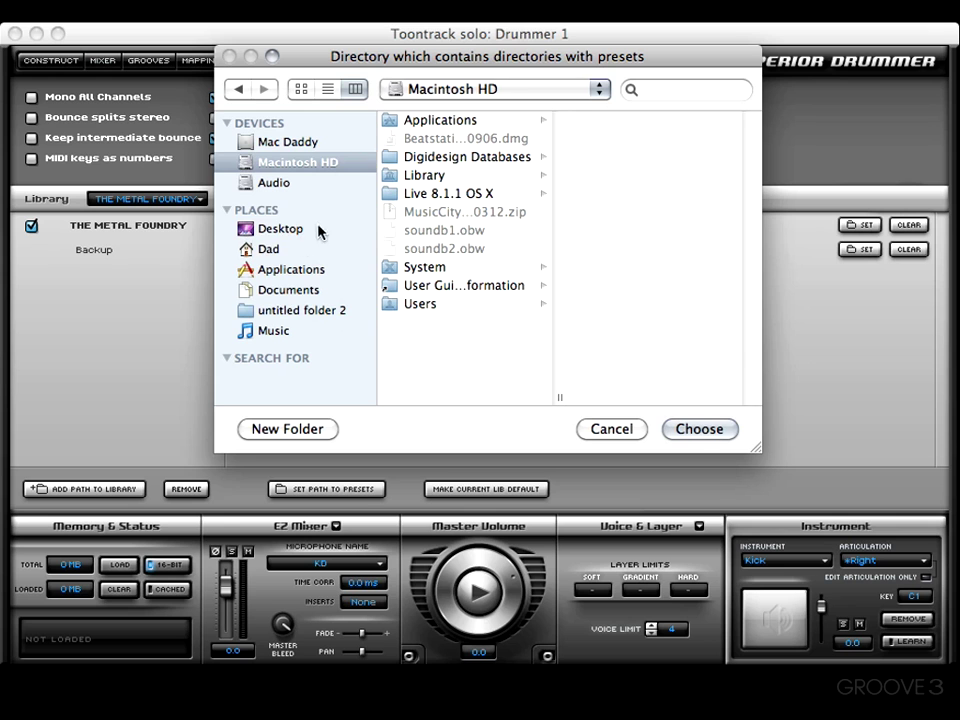
pyautogui.click(280, 229)
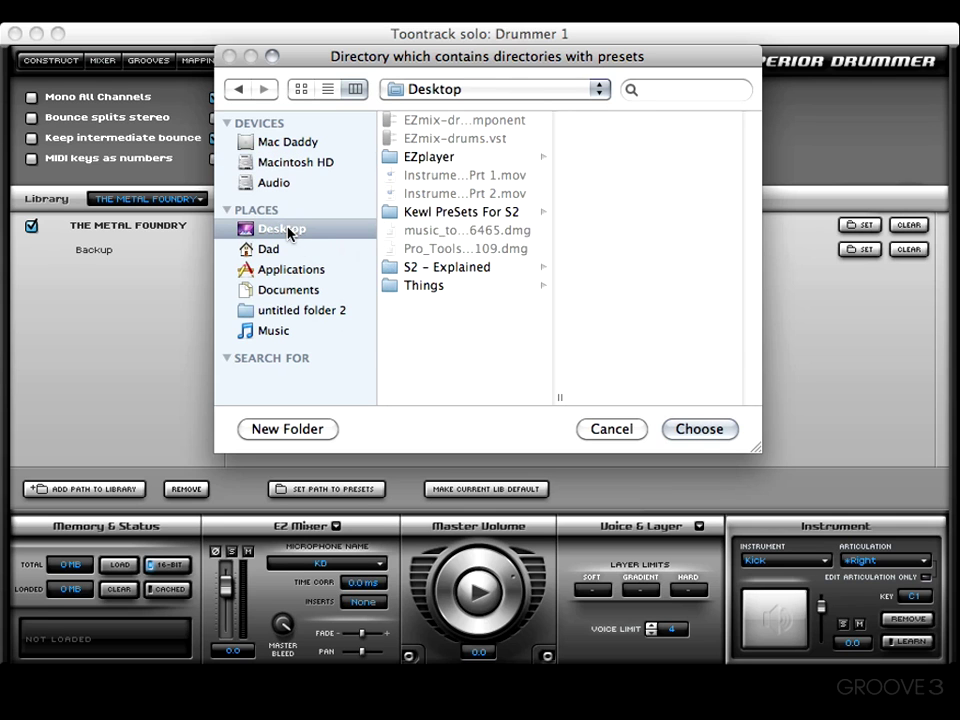
pyautogui.click(417, 219)
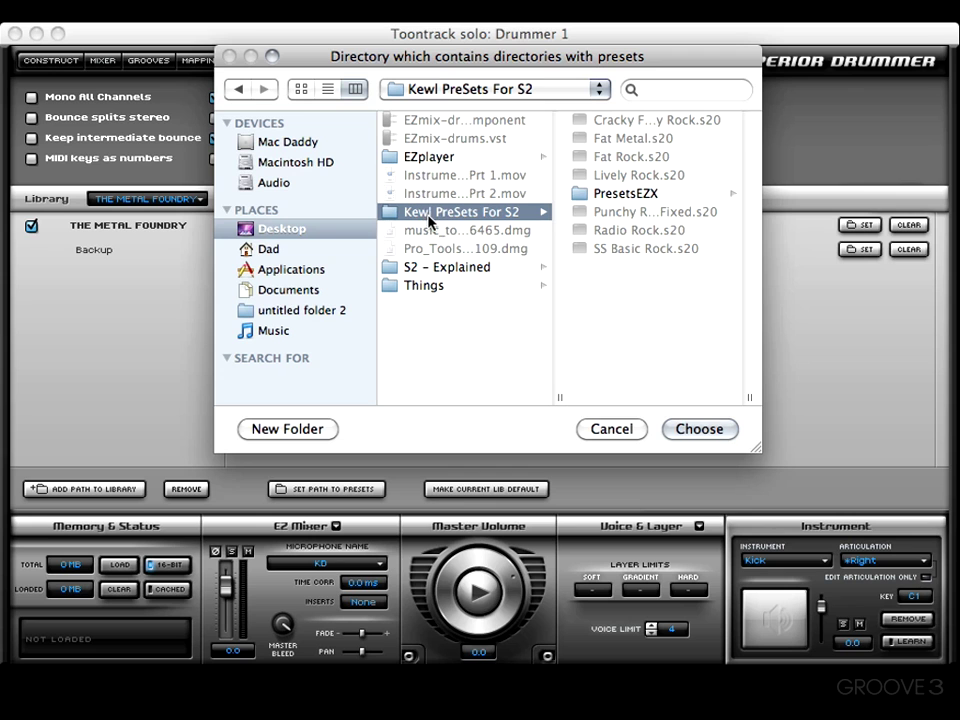
pyautogui.click(700, 429)
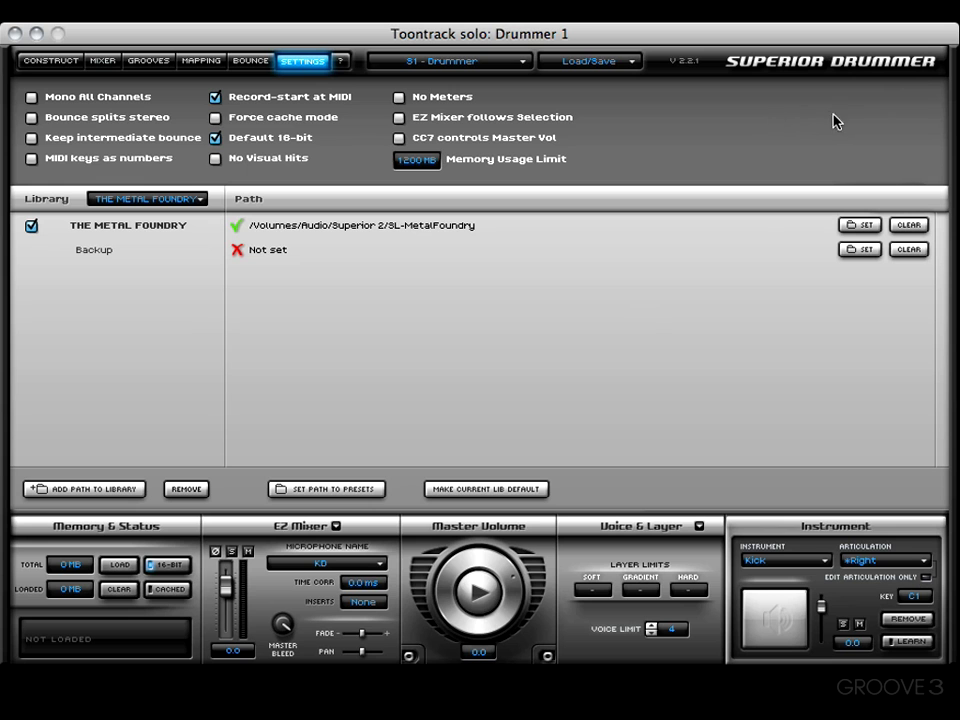
pyautogui.click(38, 64)
# Step: Load the LATIN PERCUSSION kit from the kit list, then go back to Settings
pyautogui.click(445, 63)
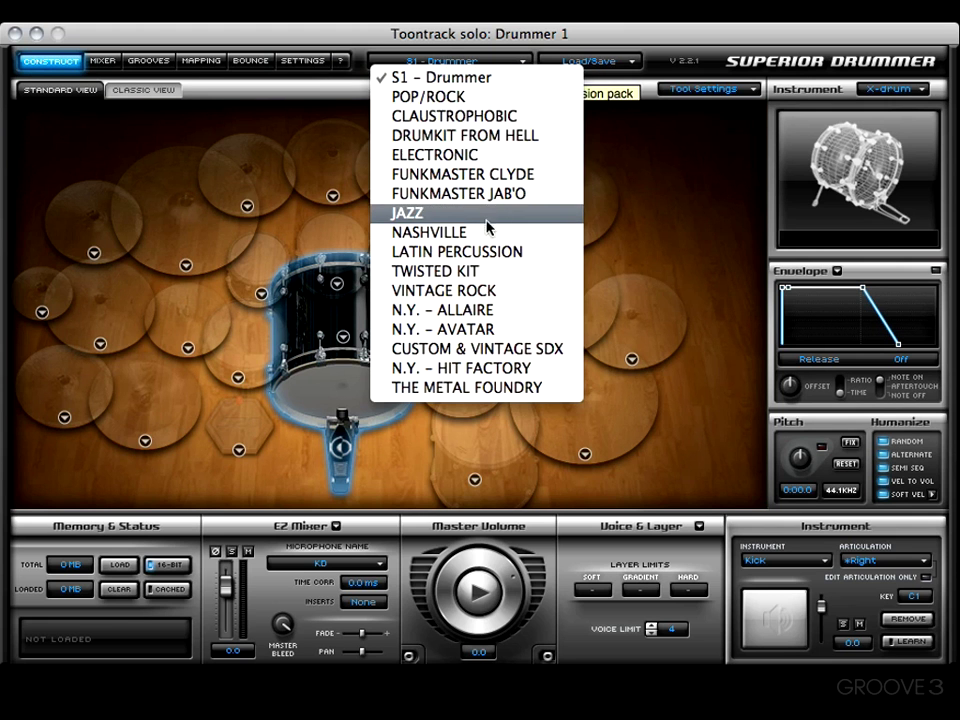
pyautogui.click(499, 251)
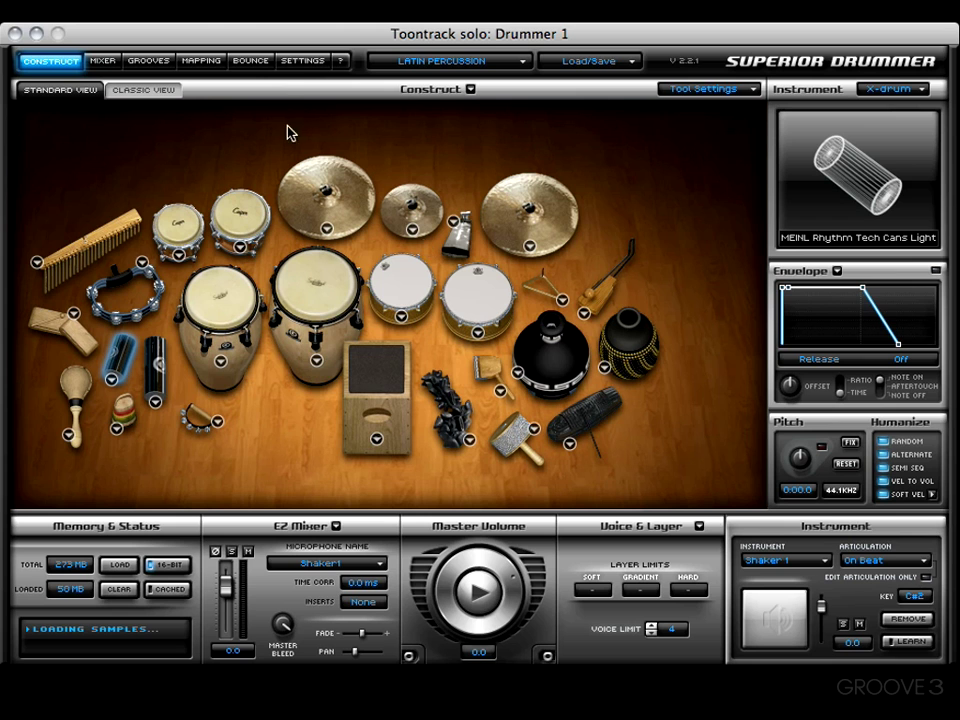
pyautogui.click(302, 62)
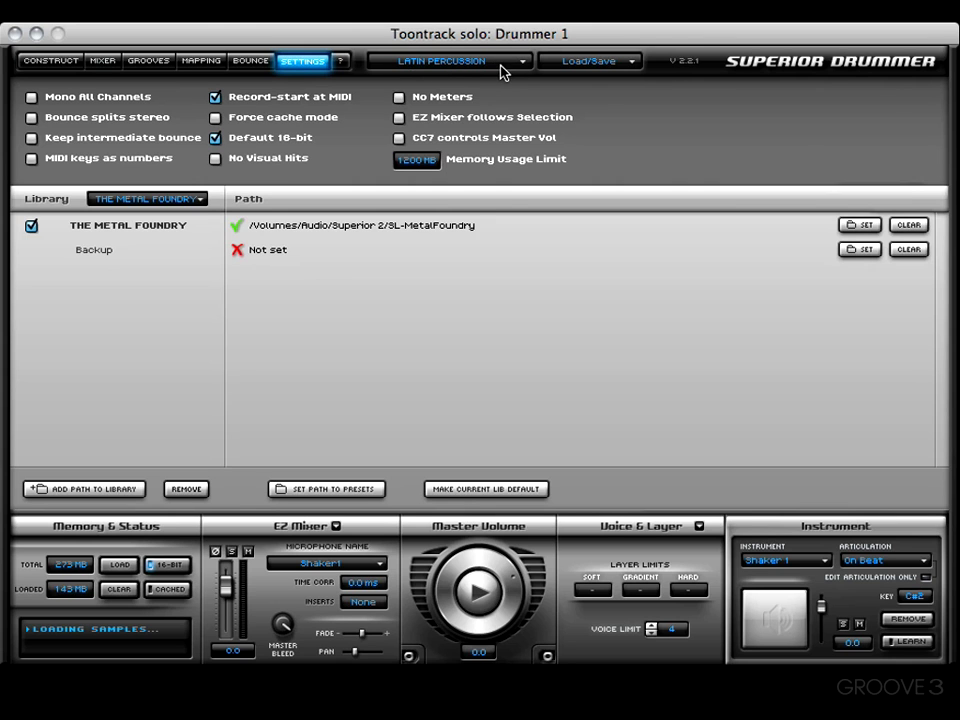
# Step: Make LATIN PERCUSSION the default startup library and acknowledge the confirmation
pyautogui.click(483, 490)
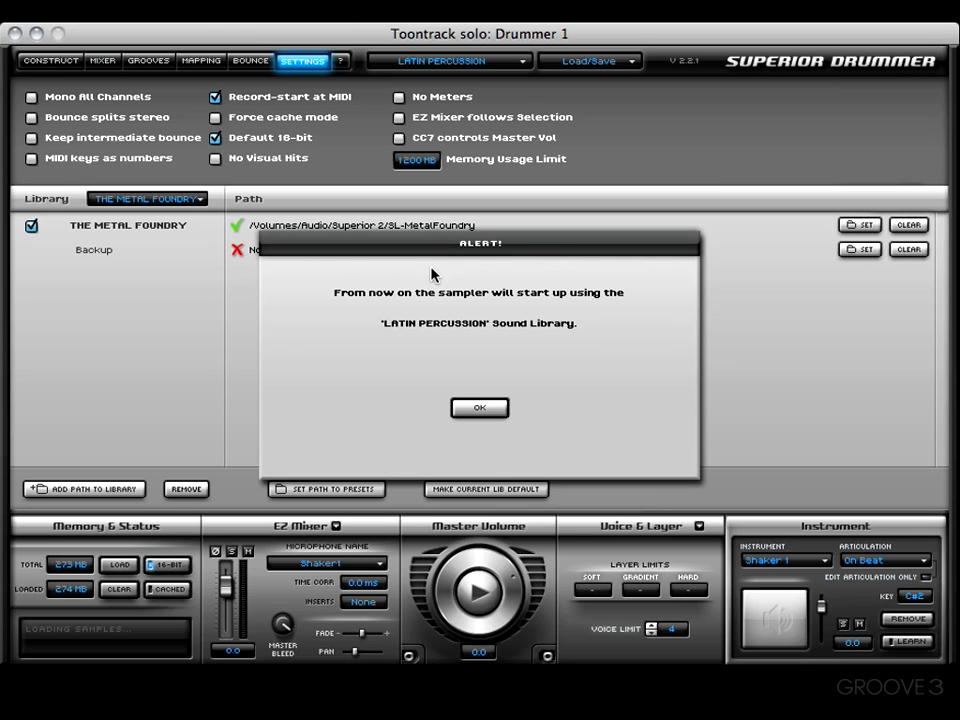
pyautogui.click(474, 408)
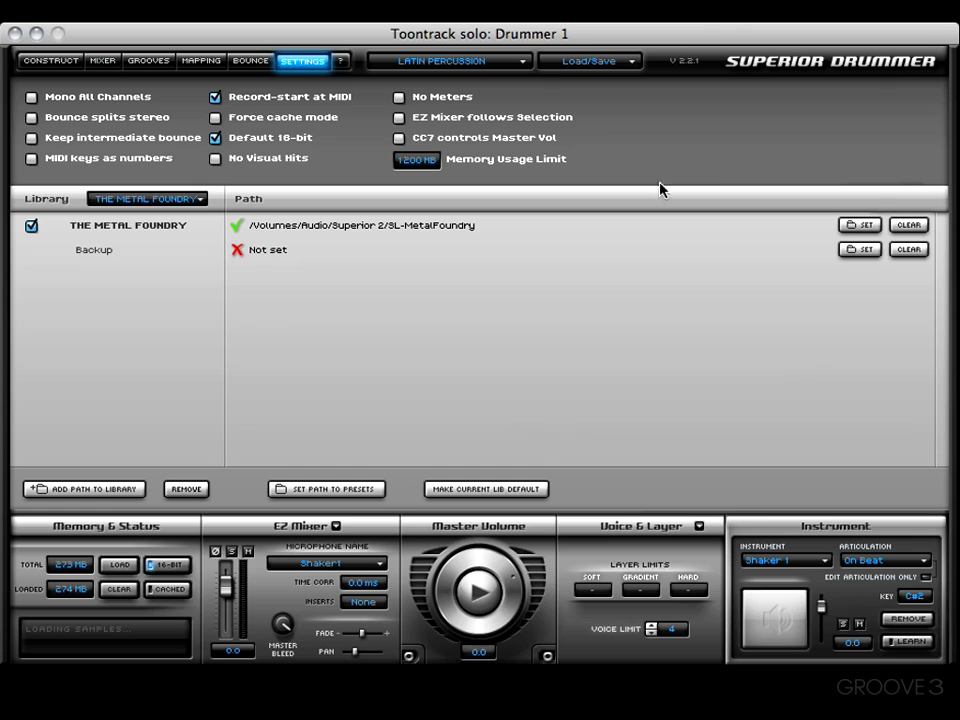